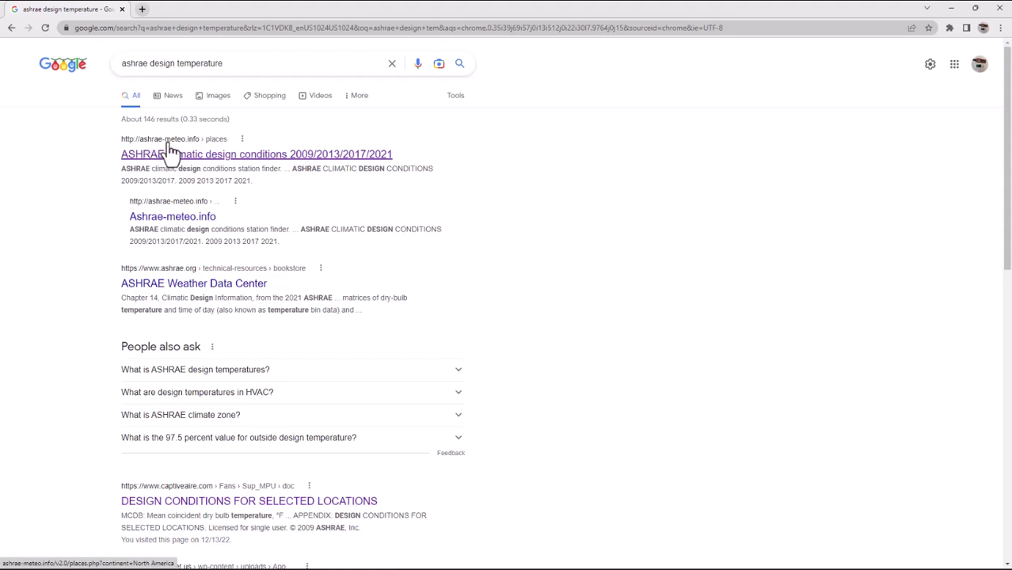
Open the 'ASHRAE climatic design conditions 2009/2013/2017/2021' site from the Google results.
left_click(198, 157)
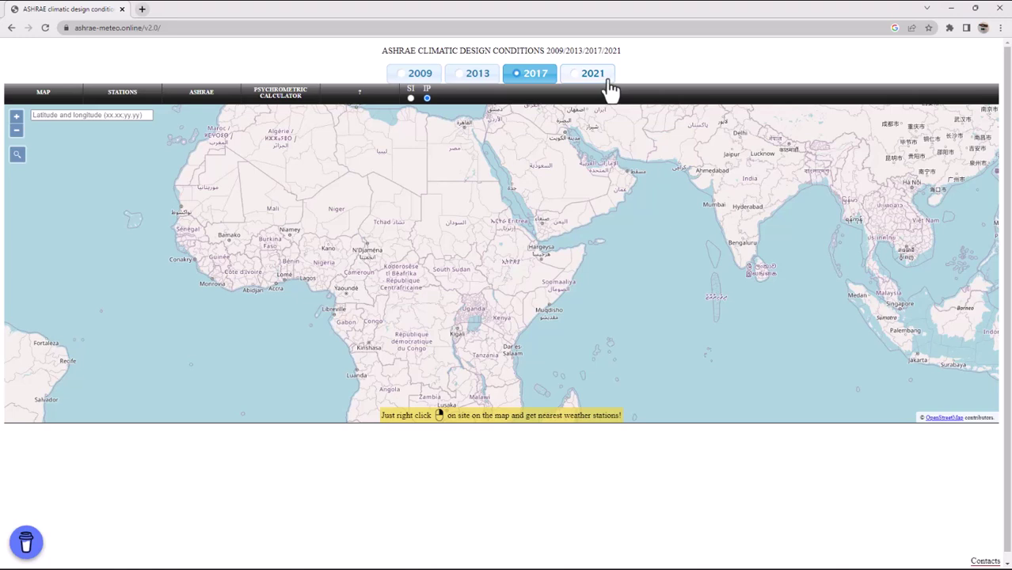
Keep the 2017 edition and search the map for Fairfax, Virginia to list nearby stations.
left_click(462, 83)
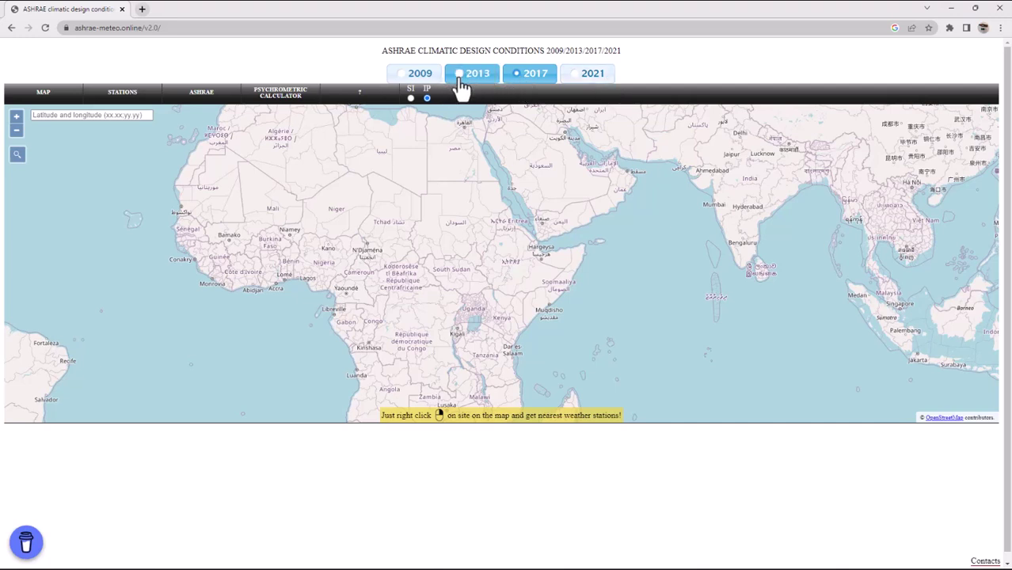
left_click(531, 79)
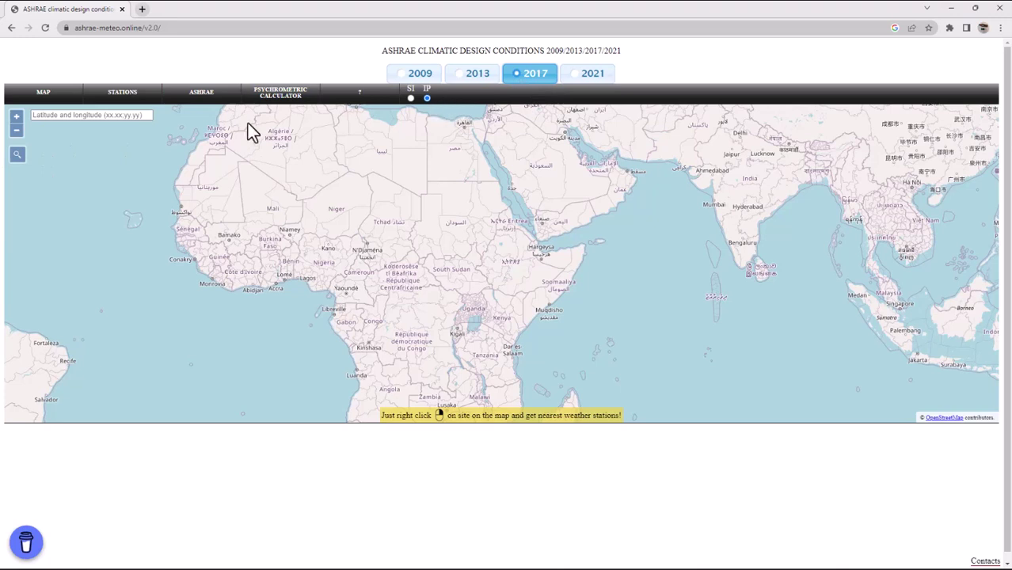
left_click(17, 153)
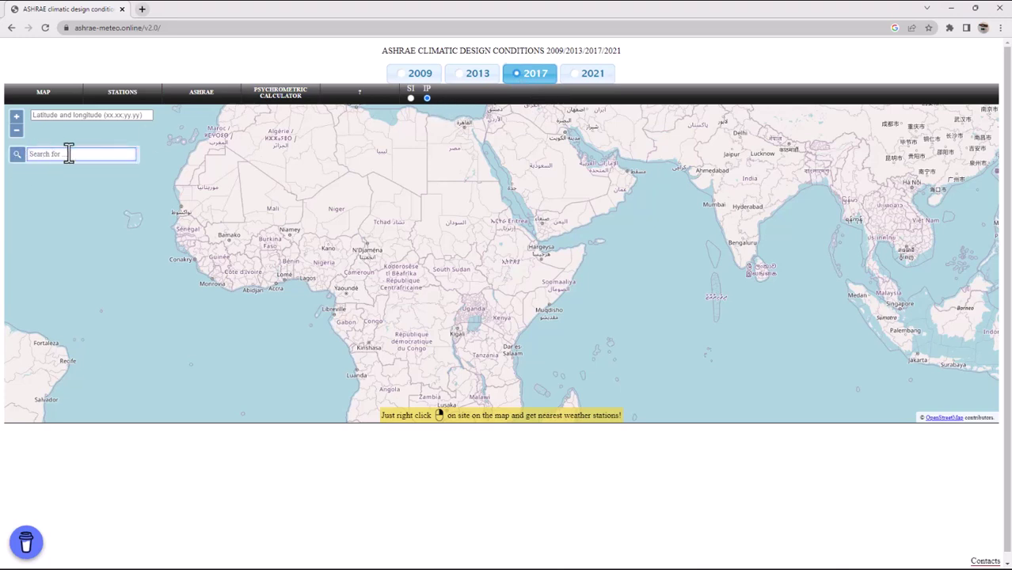
type("fas")
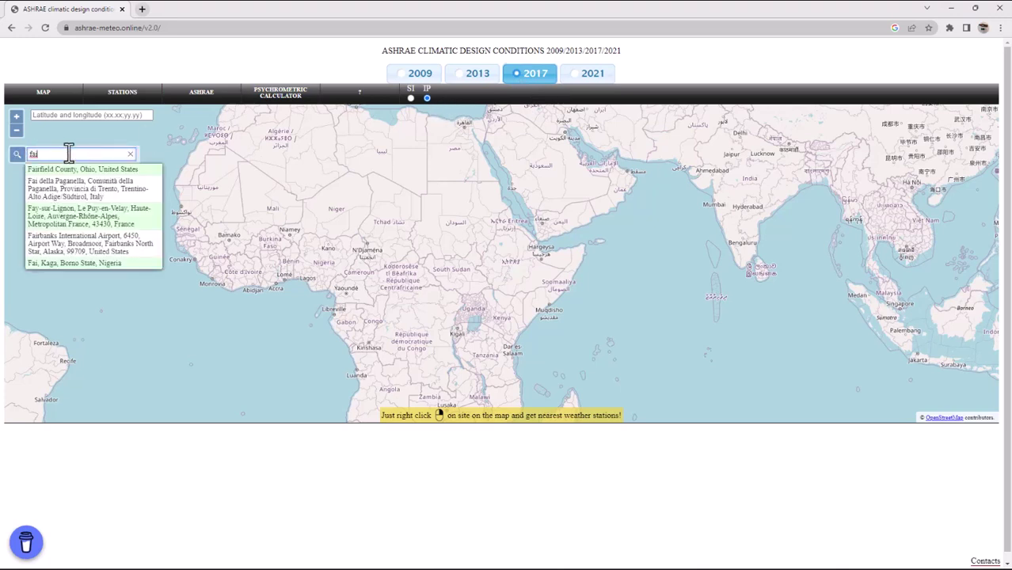
type("rfa")
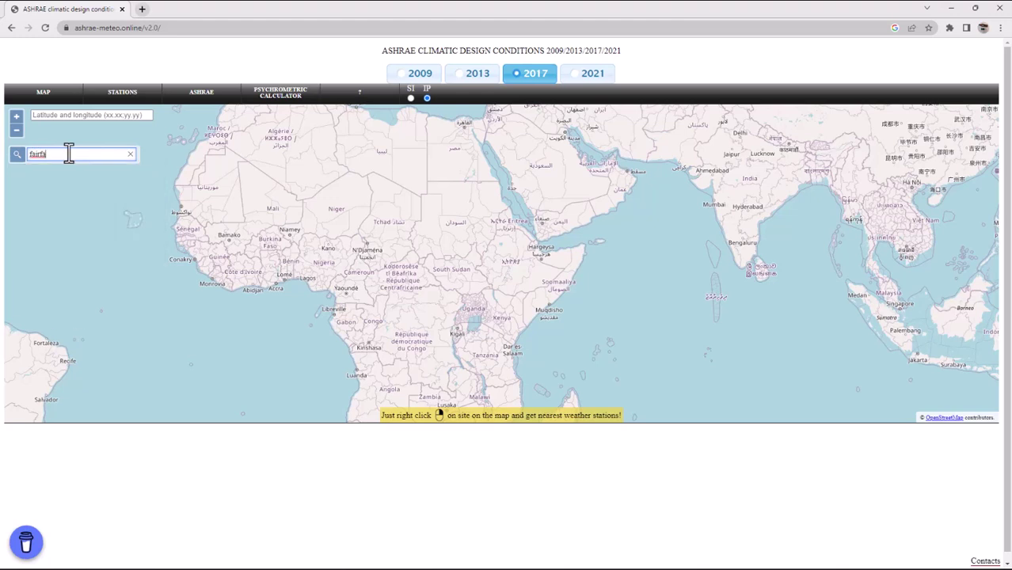
type("x")
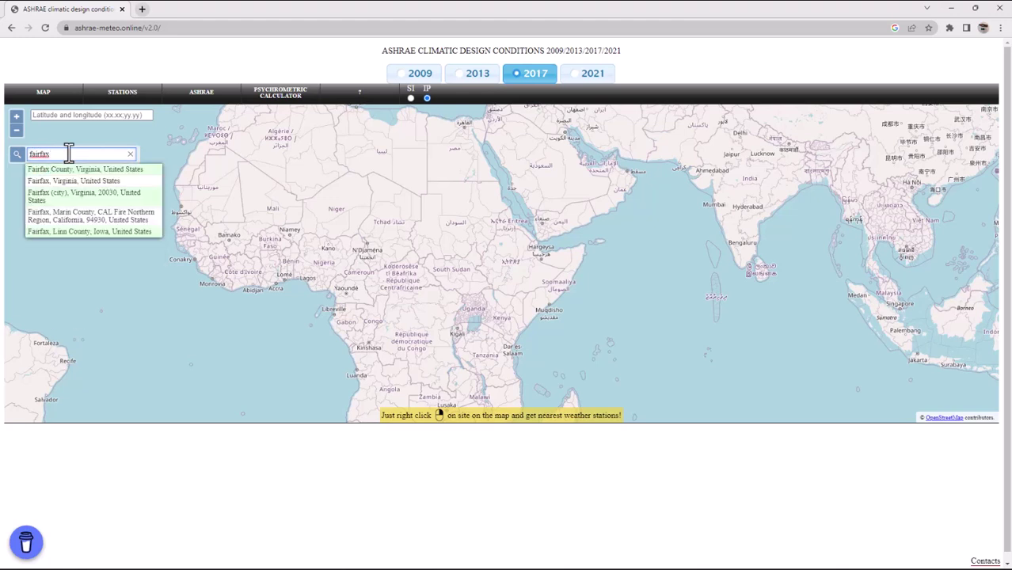
left_click(90, 170)
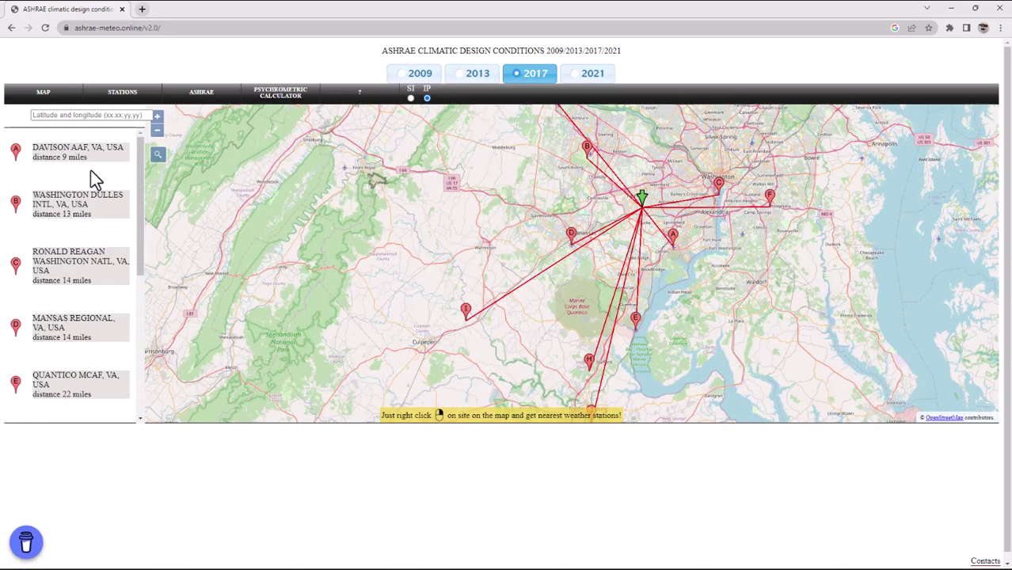
left_click(410, 98)
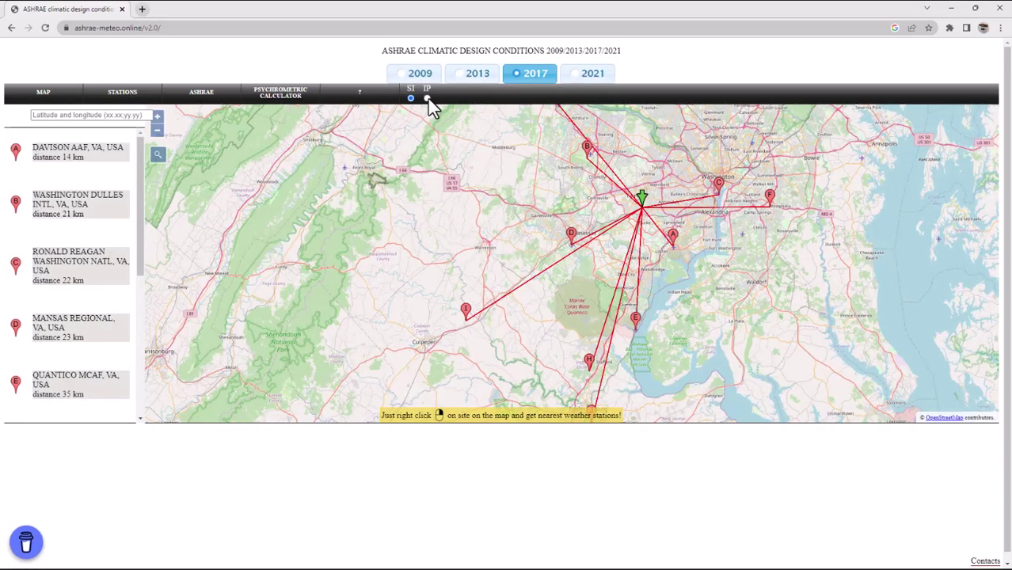
left_click(428, 98)
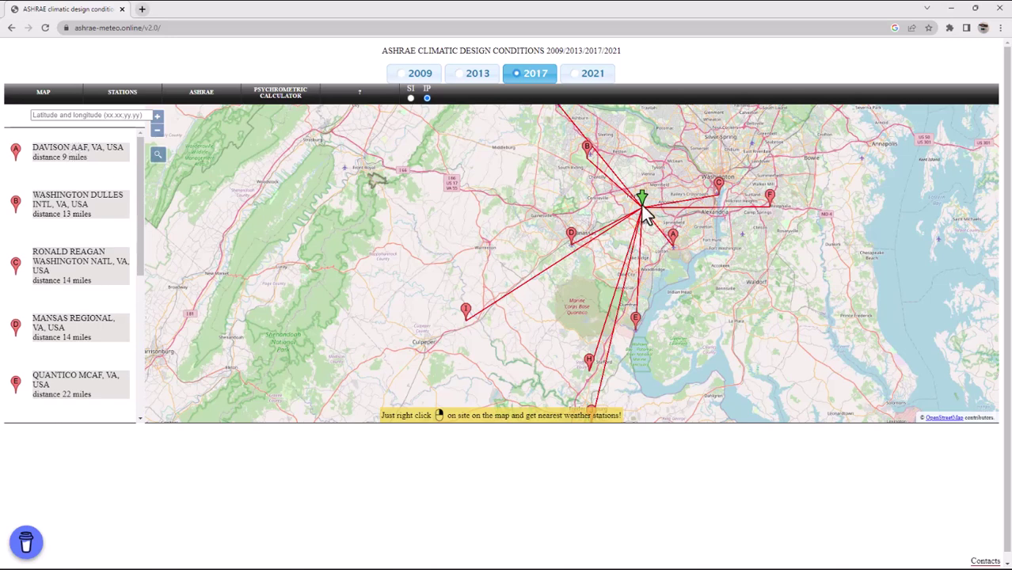
Open and review DAVISON AAF's 2017 table (99.6% heating DB 15.1, 0.4% cooling DB 96.0).
left_click(70, 157)
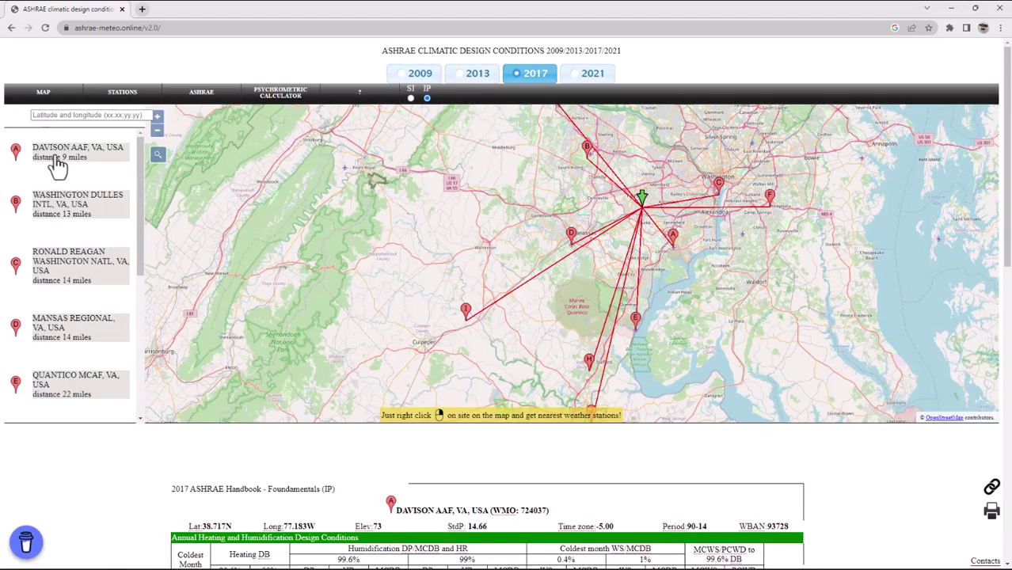
scroll(568, 315, "down", 1)
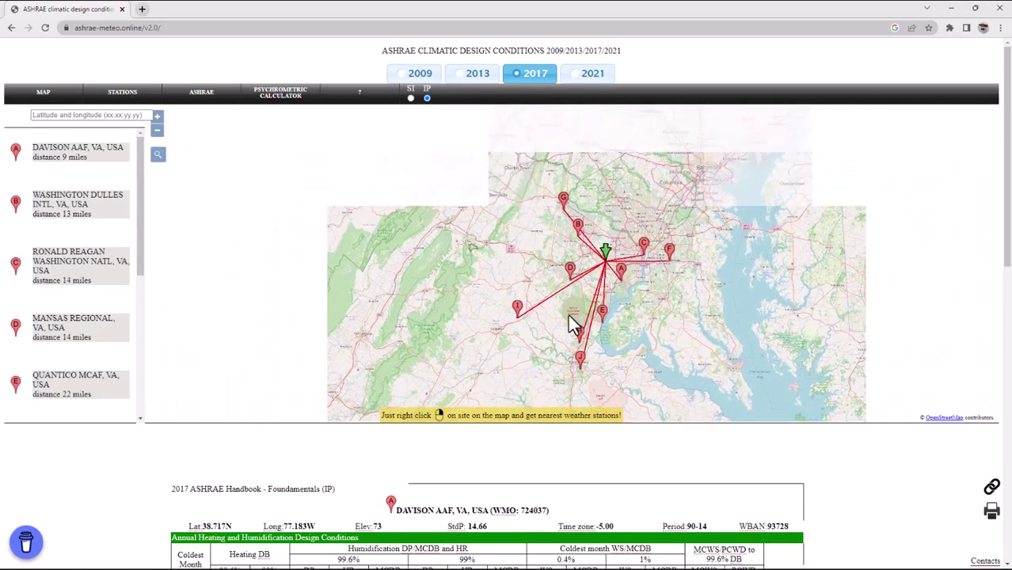
scroll(570, 321, "up", 1)
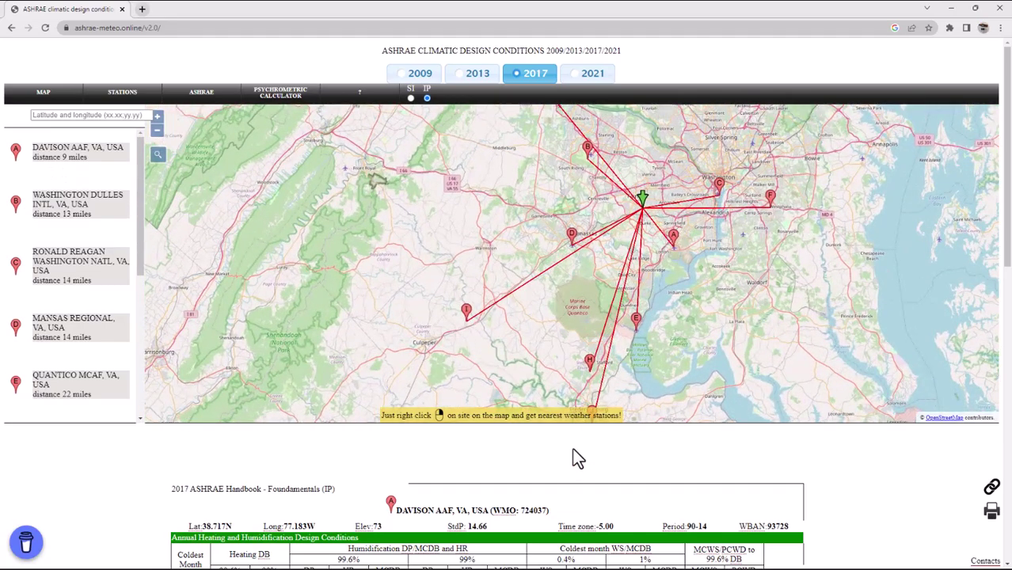
scroll(573, 448, "down", 5)
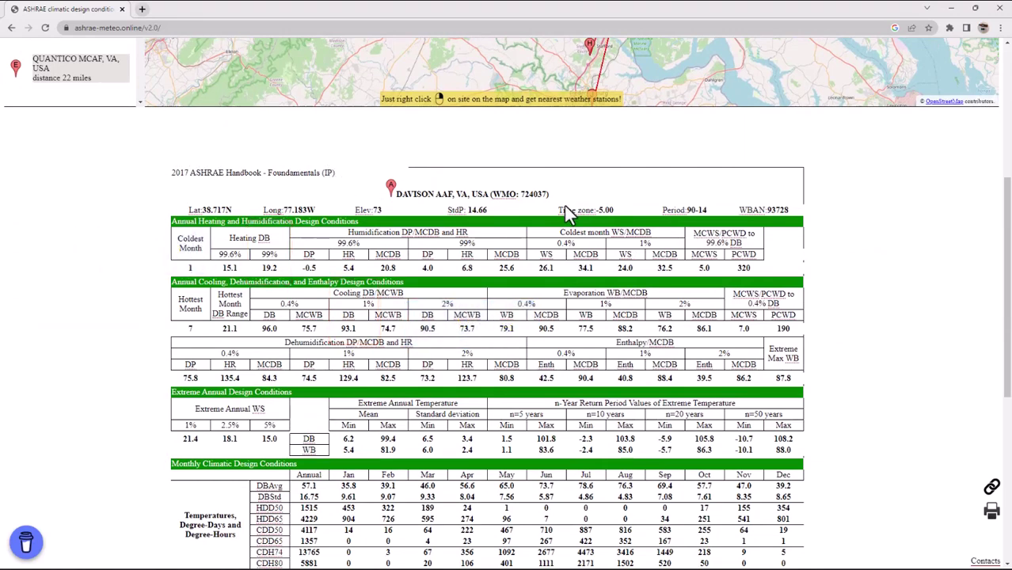
scroll(564, 206, "down", 1)
scroll(565, 206, "down", 1)
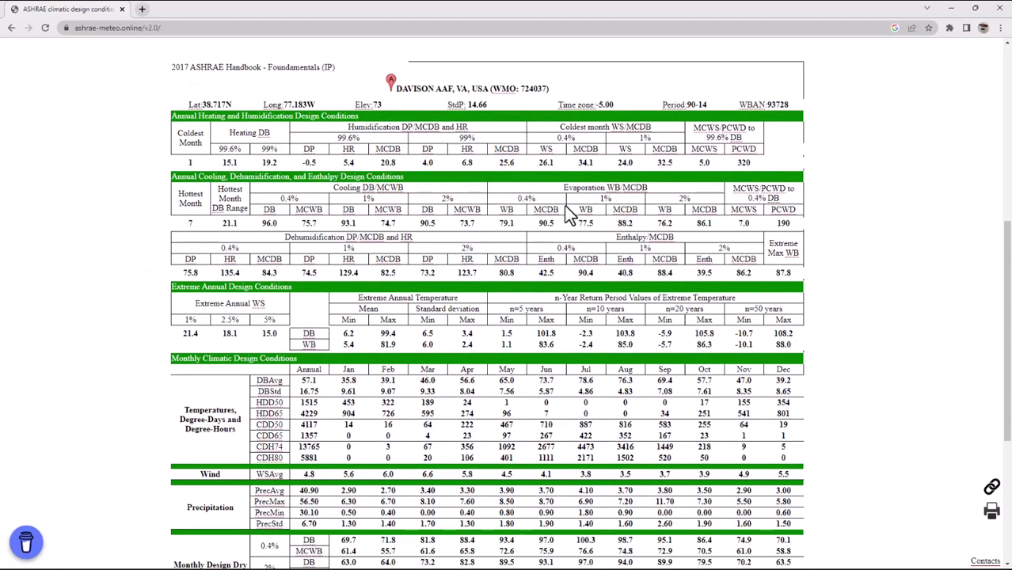
scroll(531, 230, "down", 1)
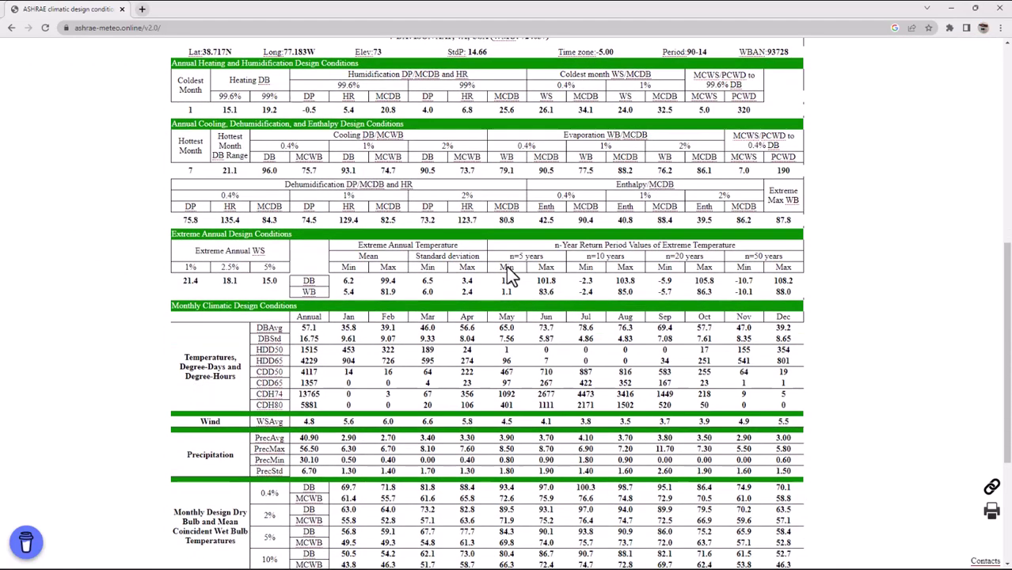
scroll(507, 269, "down", 1)
scroll(182, 194, "up", 2)
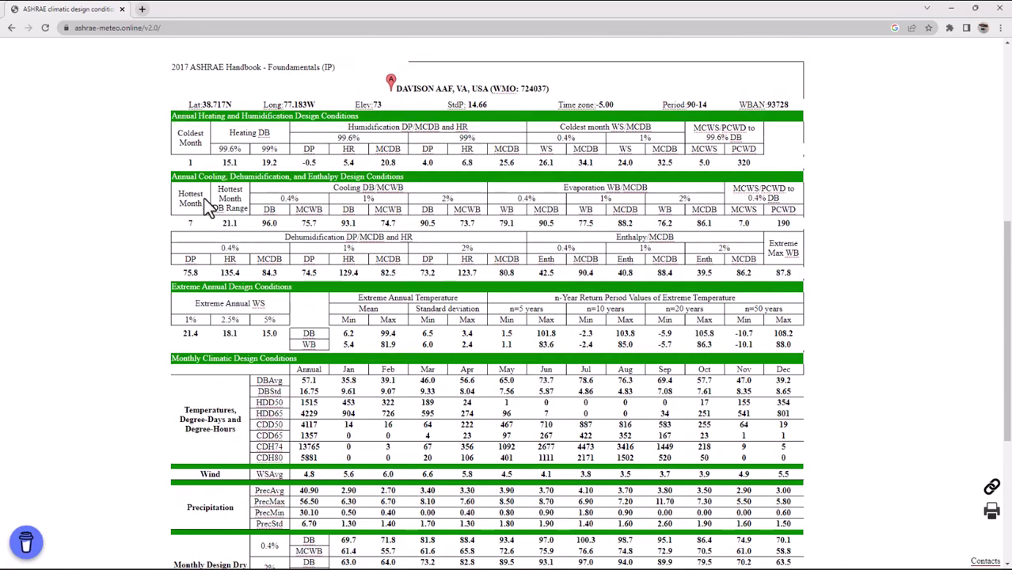
scroll(245, 292, "down", 3)
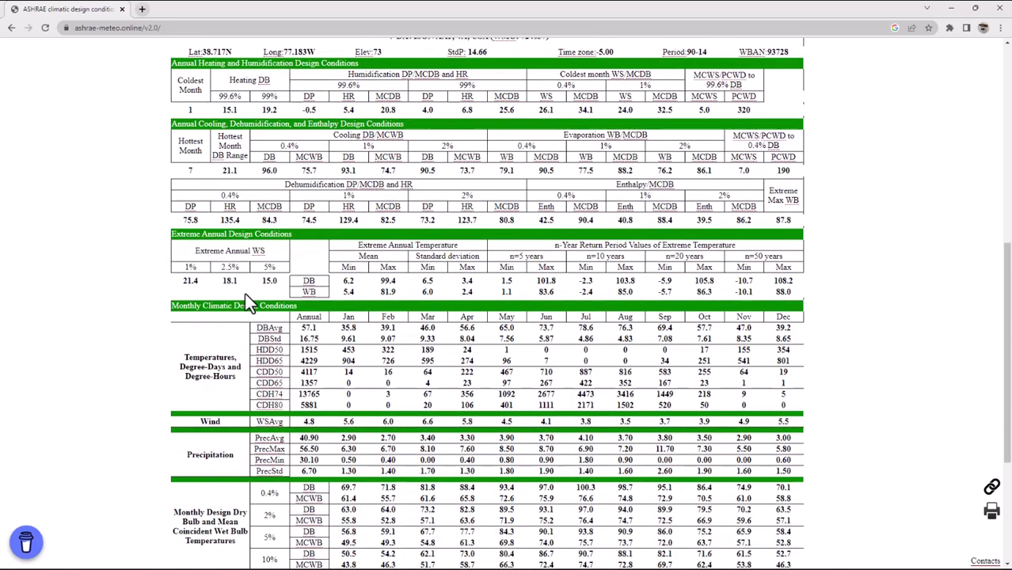
scroll(244, 293, "down", 1)
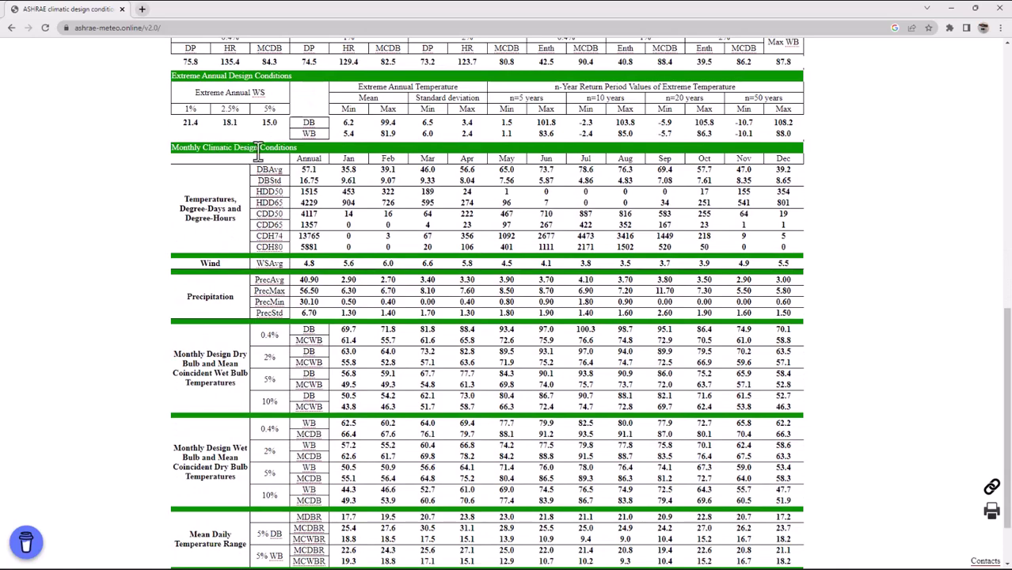
scroll(448, 257, "down", 2)
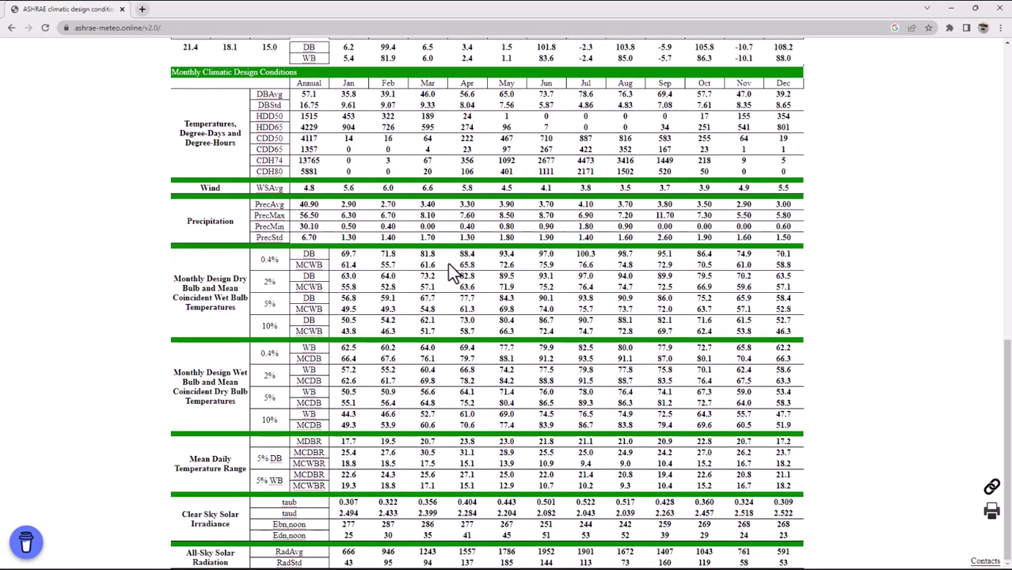
scroll(454, 292, "up", 7)
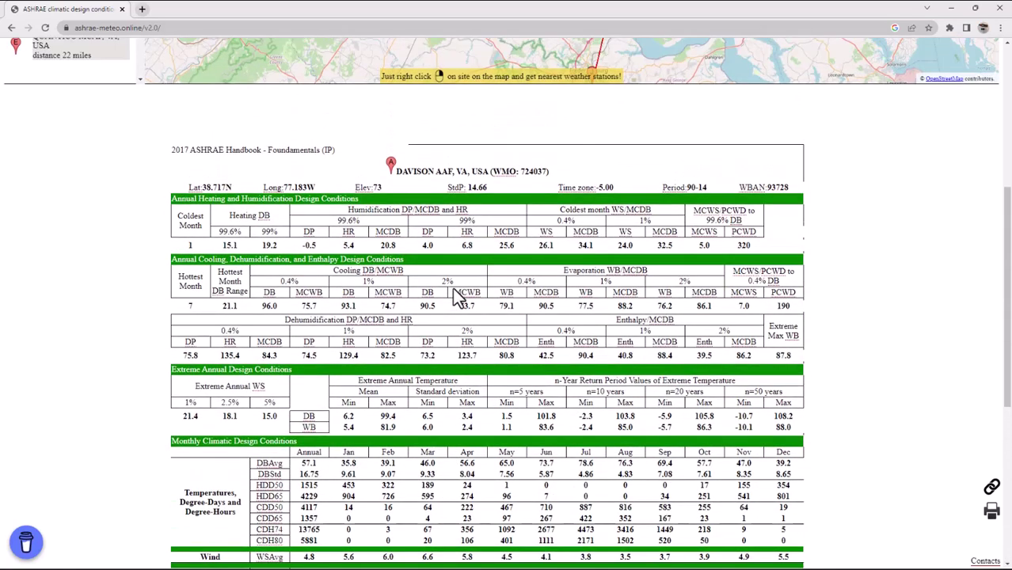
scroll(453, 297, "up", 6)
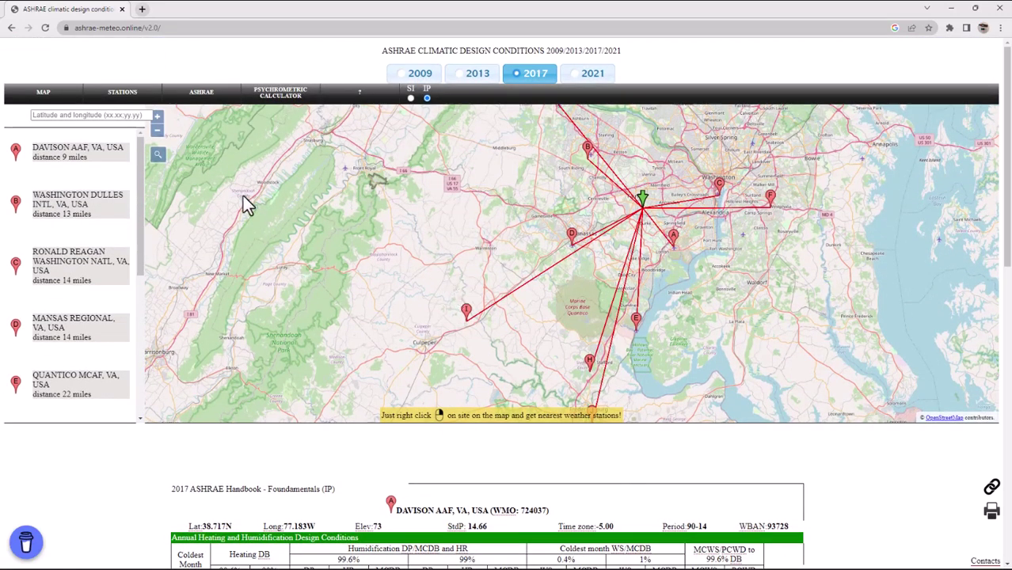
Centre the map on Dubai, United Arab Emirates and switch station distances to SI units.
left_click(157, 155)
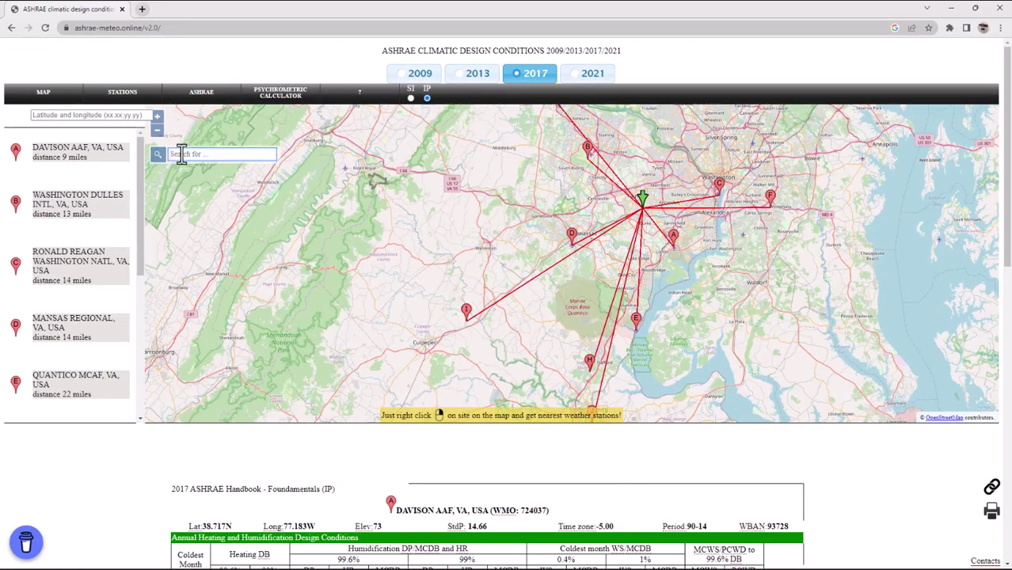
type("dubai")
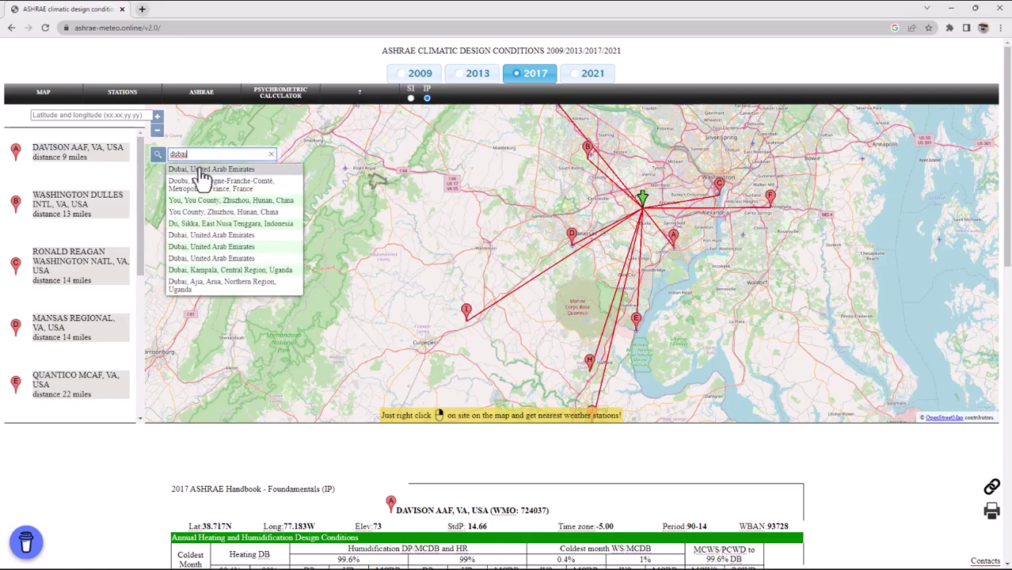
left_click(203, 169)
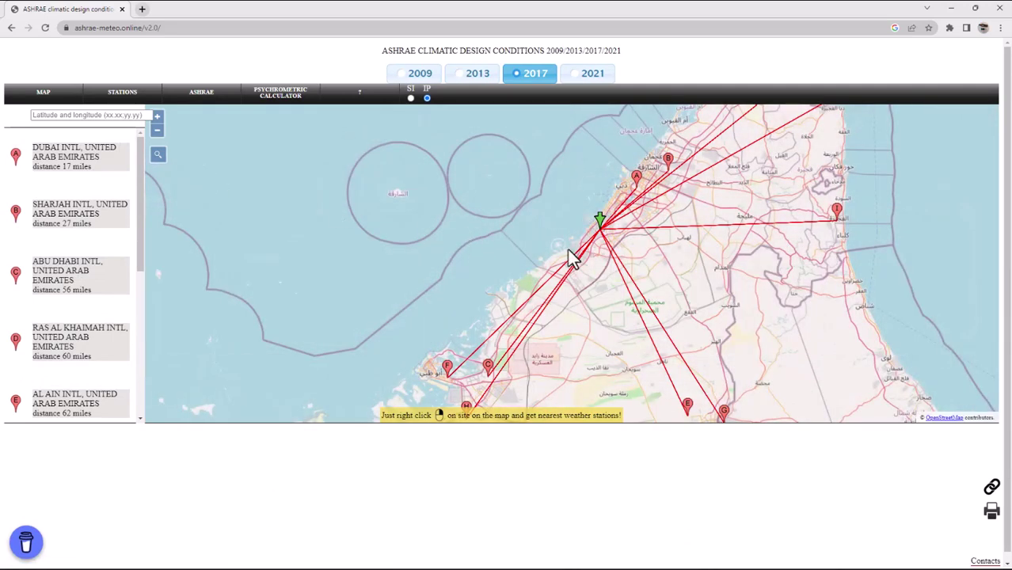
scroll(570, 252, "up", 4)
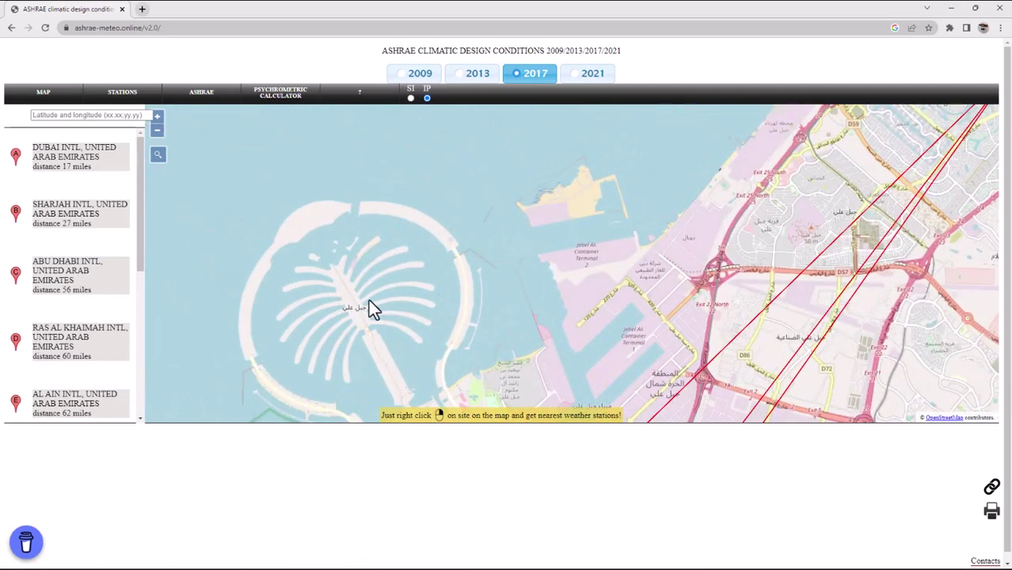
scroll(438, 261, "down", 2)
scroll(573, 165, "up", 1)
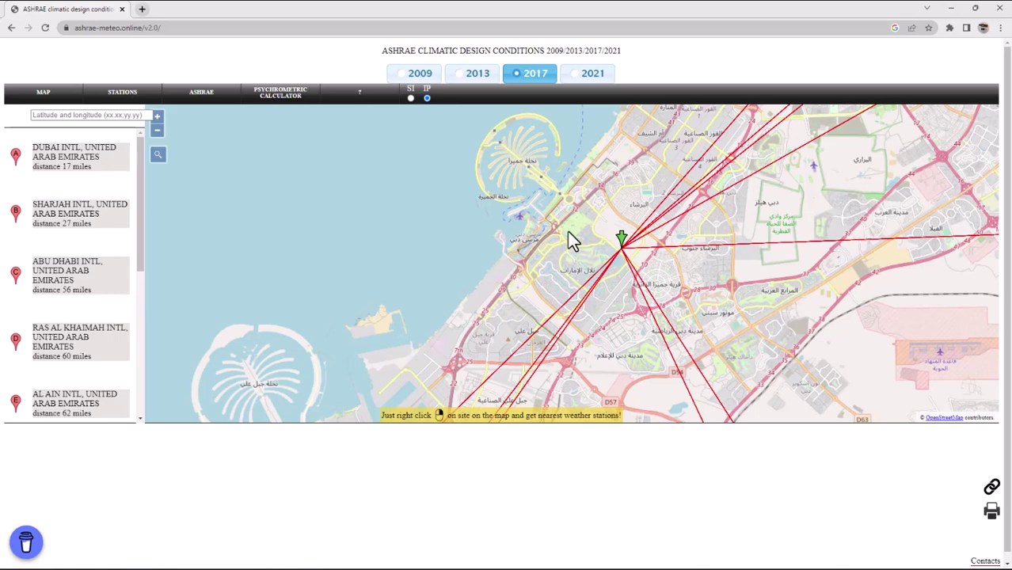
left_click(411, 98)
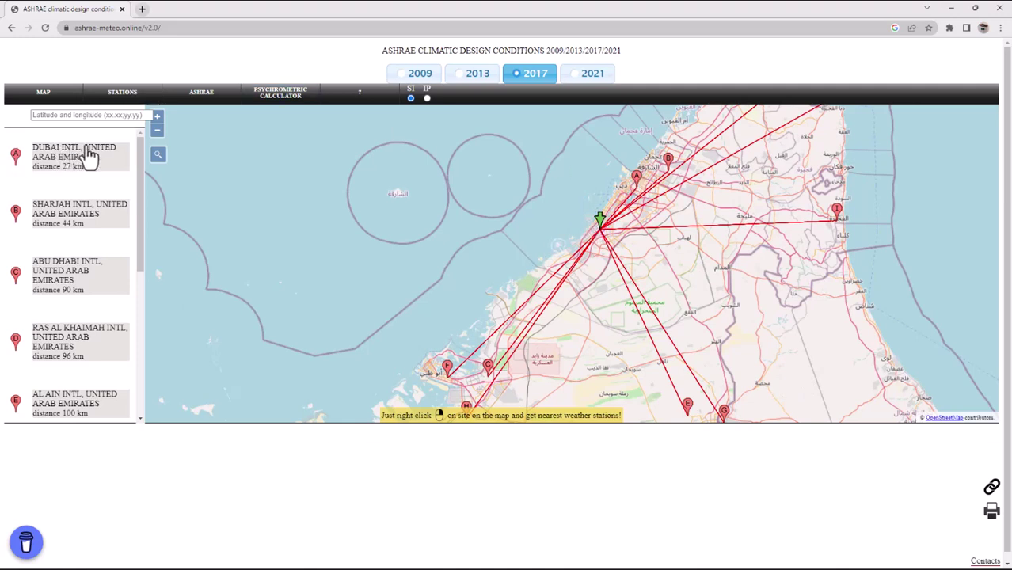
Open and review Dubai Intl's 2017 SI table (99.6% heating DB 13.1, 0.4% cooling DB 43.1).
left_click_drag(84, 149, 85, 161)
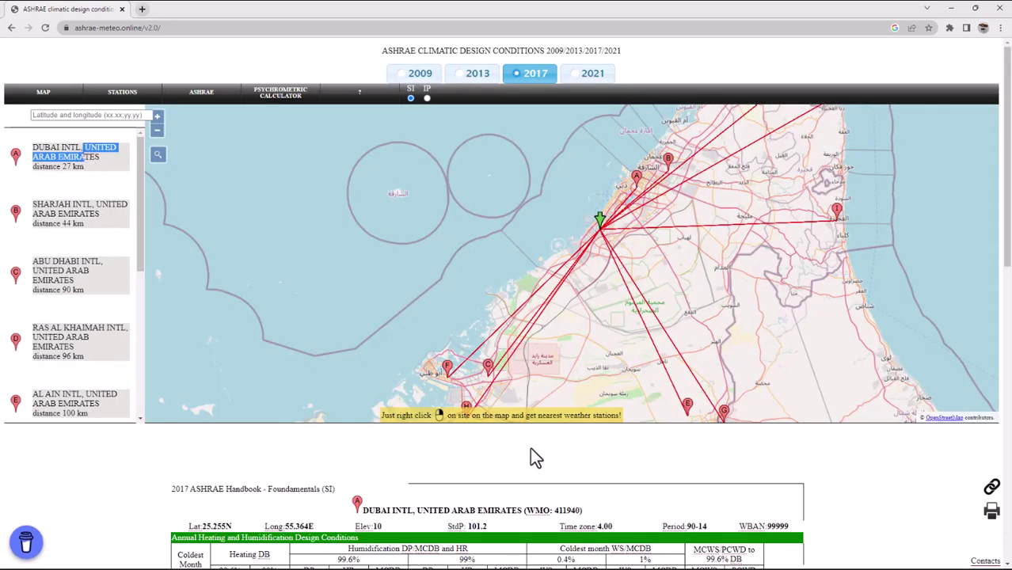
scroll(532, 448, "down", 3)
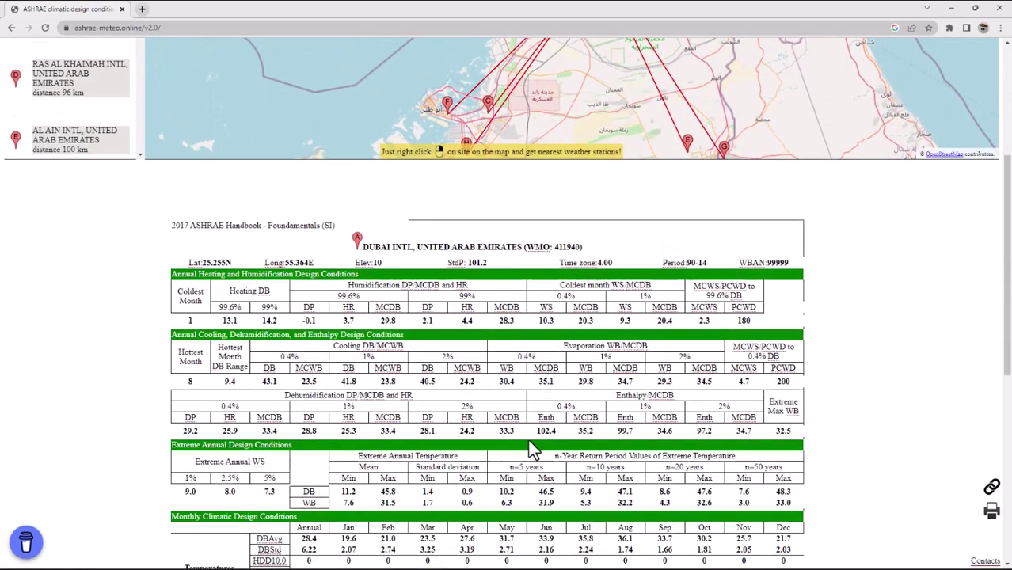
scroll(531, 448, "down", 1)
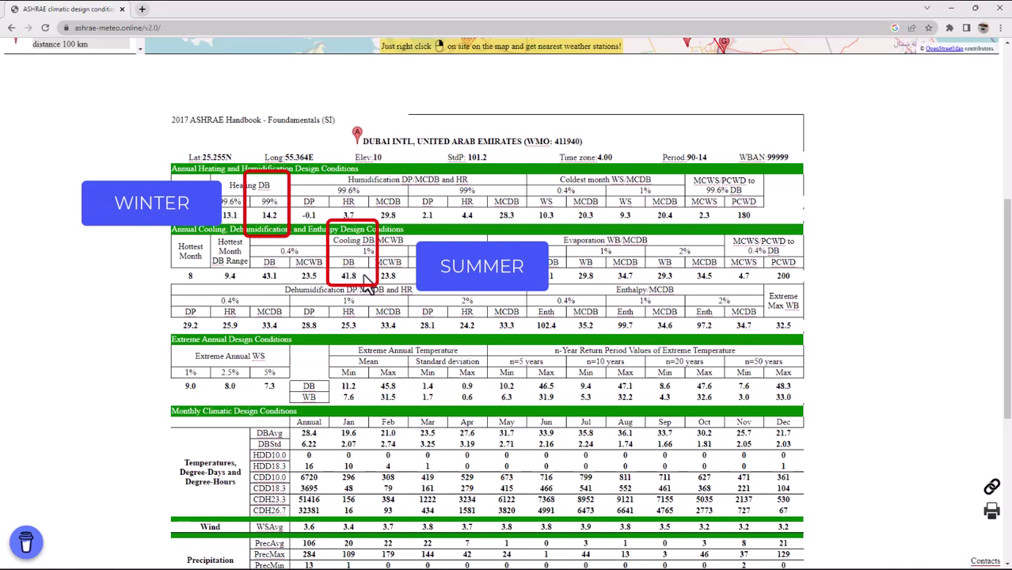
scroll(332, 317, "up", 1)
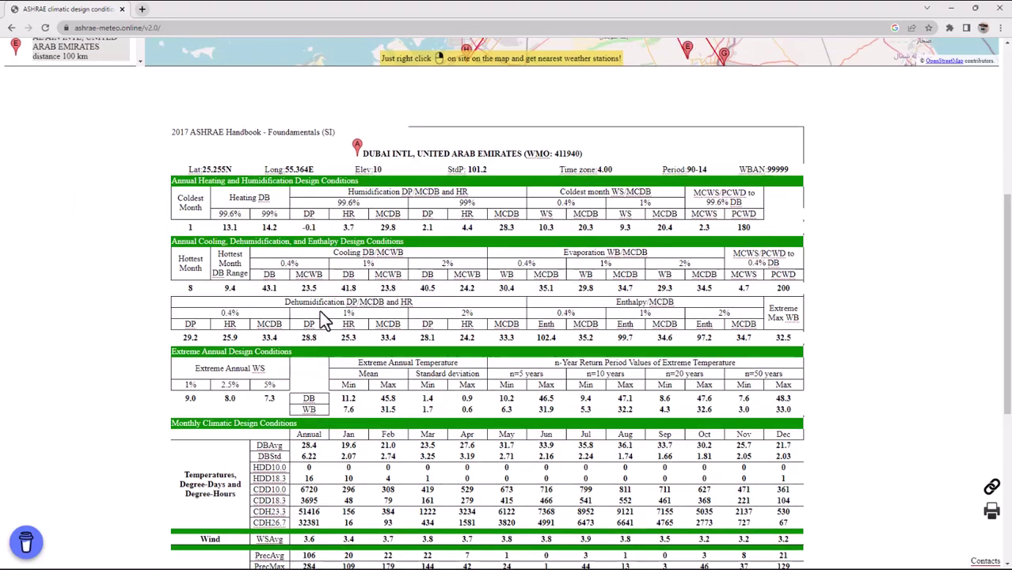
scroll(319, 331, "down", 1)
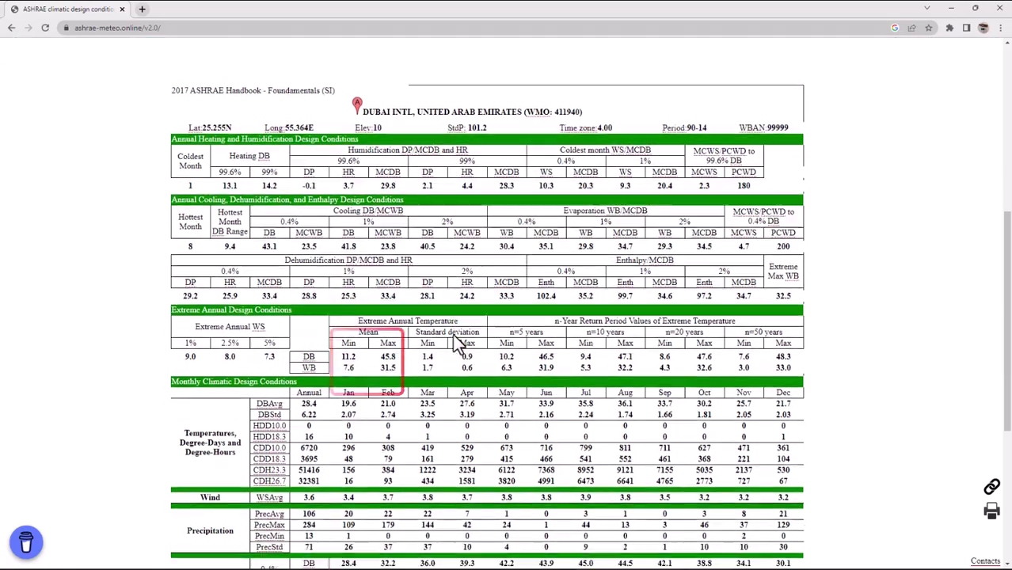
scroll(457, 341, "up", 7)
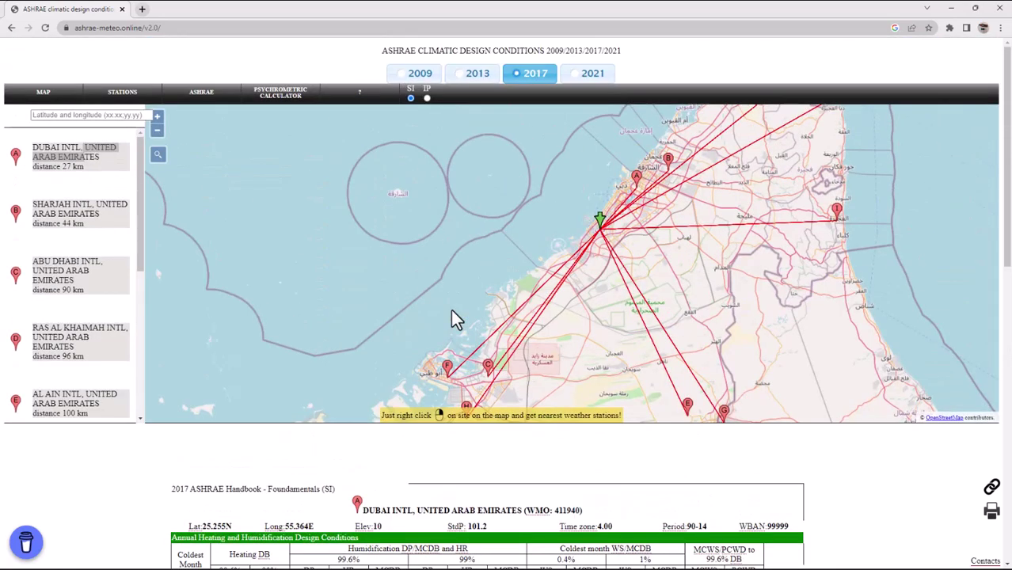
Compare the 2013 and 2009 station lists for Dubai, then return to the 2017 edition.
left_click(471, 79)
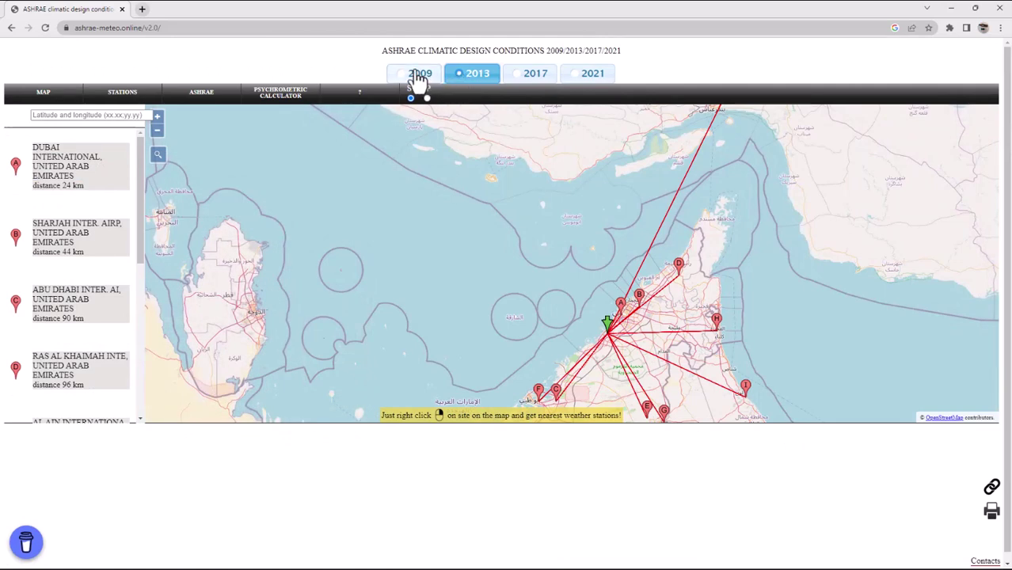
left_click(410, 83)
left_click(473, 78)
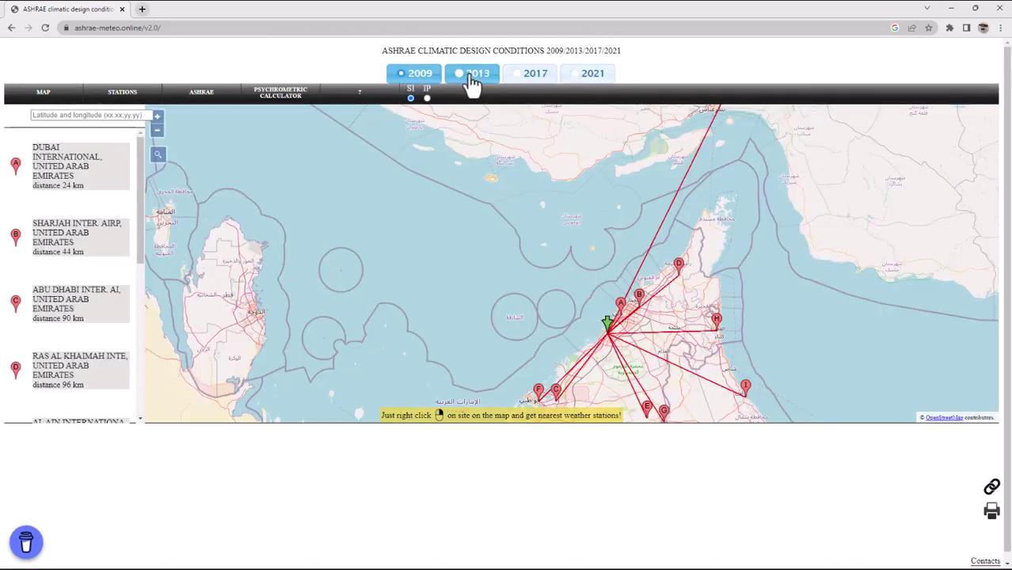
left_click(521, 83)
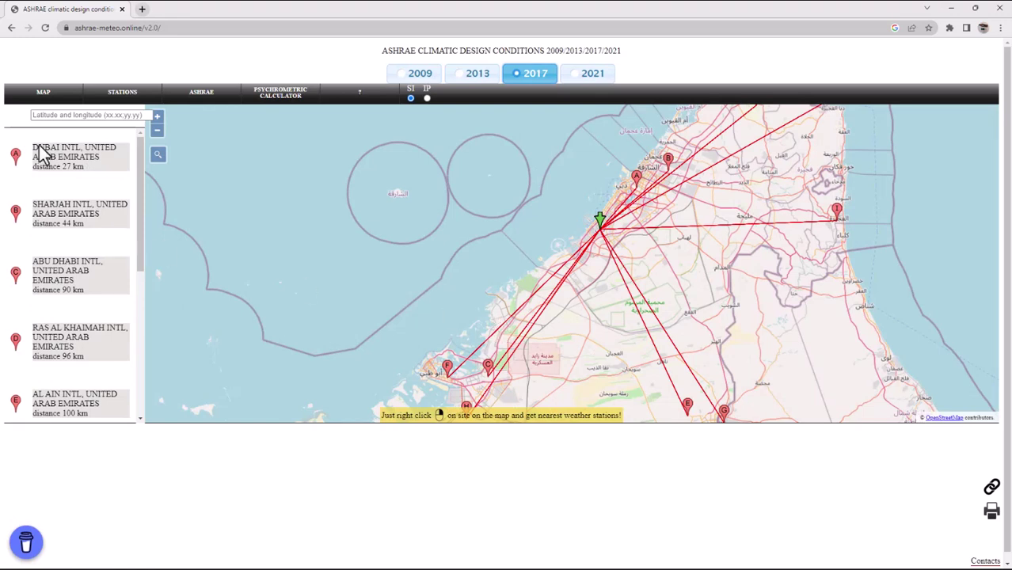
Search the map for 'mumbai' and go to Mumbai, listing Mumbai Shivaji Intl at 1 km.
left_click(159, 156)
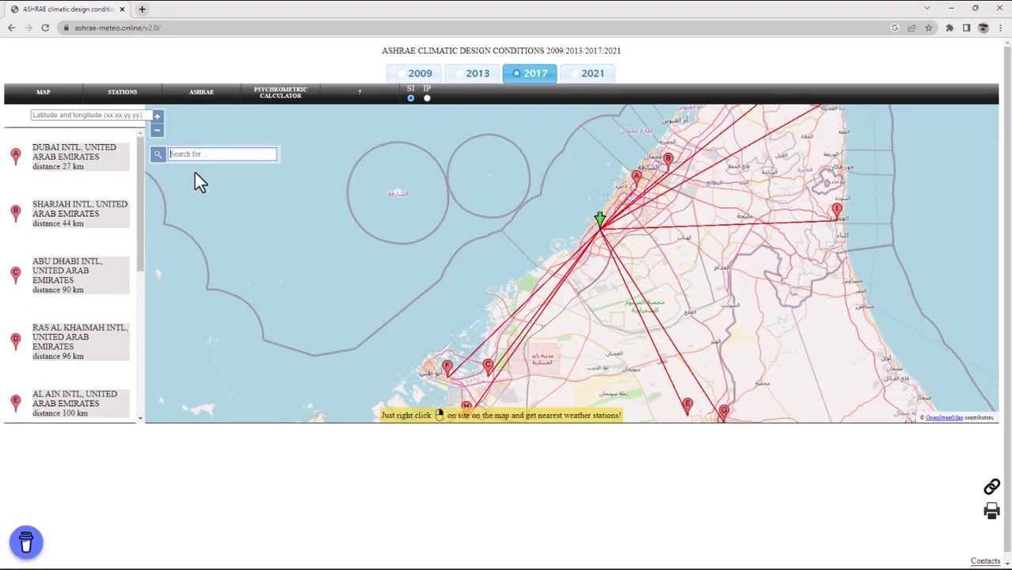
type("mumbai")
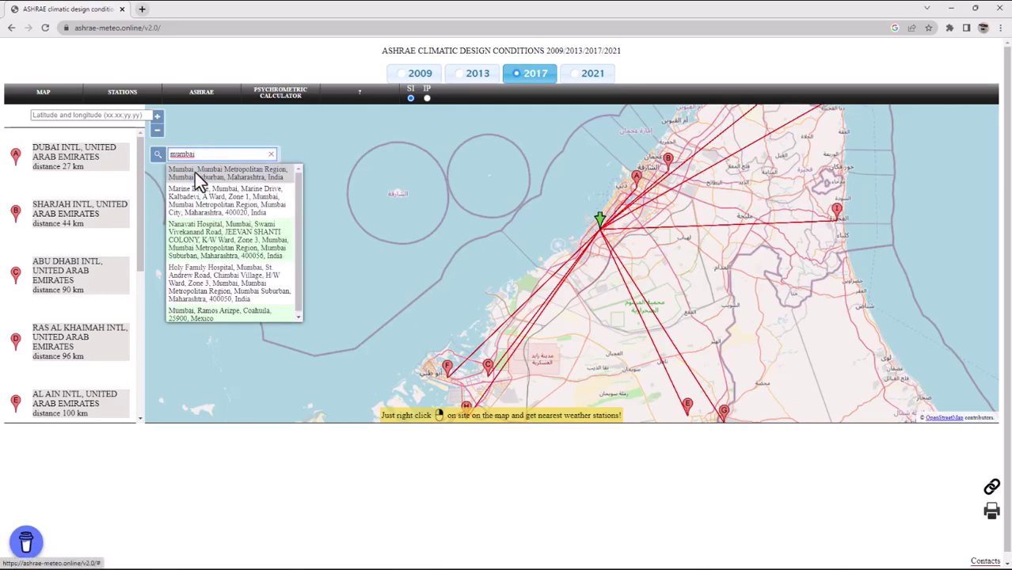
left_click(195, 172)
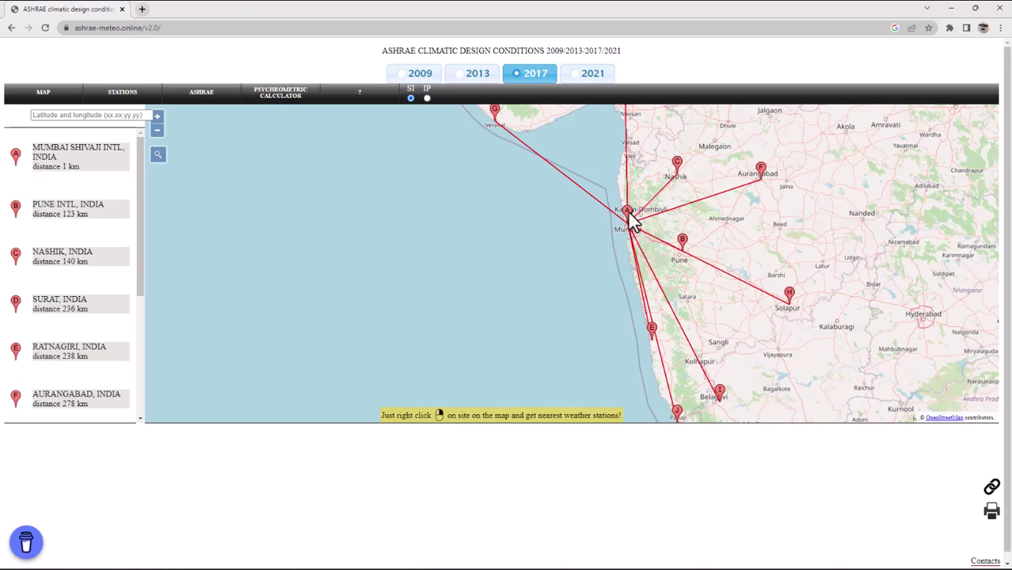
Open and review Mumbai Shivaji Intl's 2017 table (99.6% heating DB 16.8, 0.4% cooling DB 35.9).
left_click(91, 173)
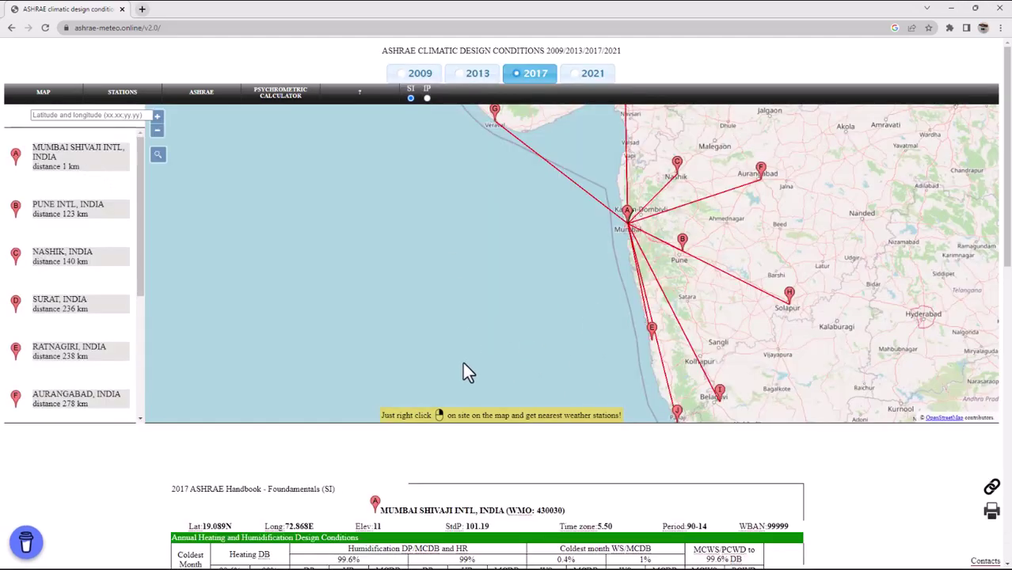
scroll(443, 432, "down", 1)
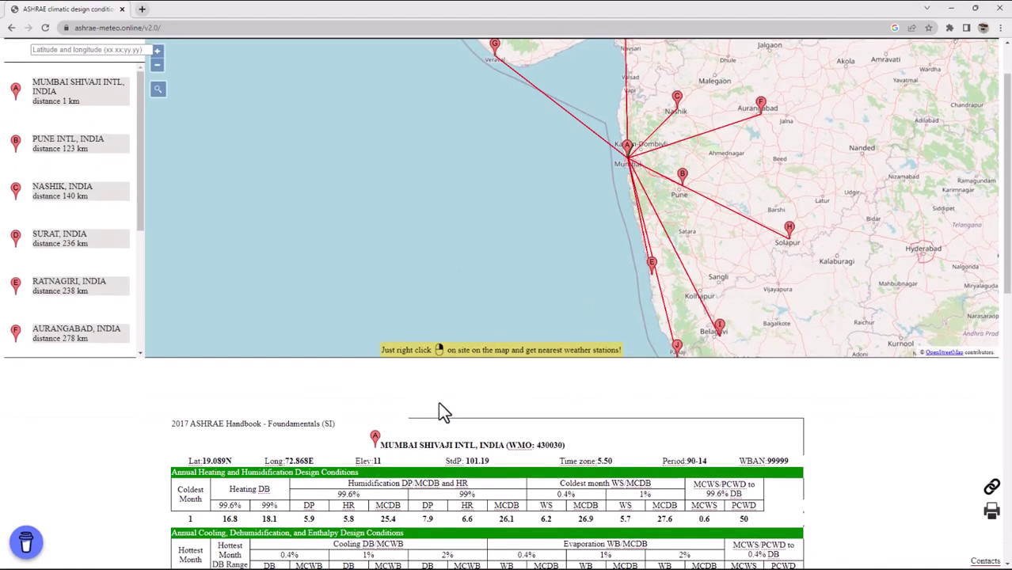
scroll(440, 404, "down", 3)
scroll(420, 321, "up", 1)
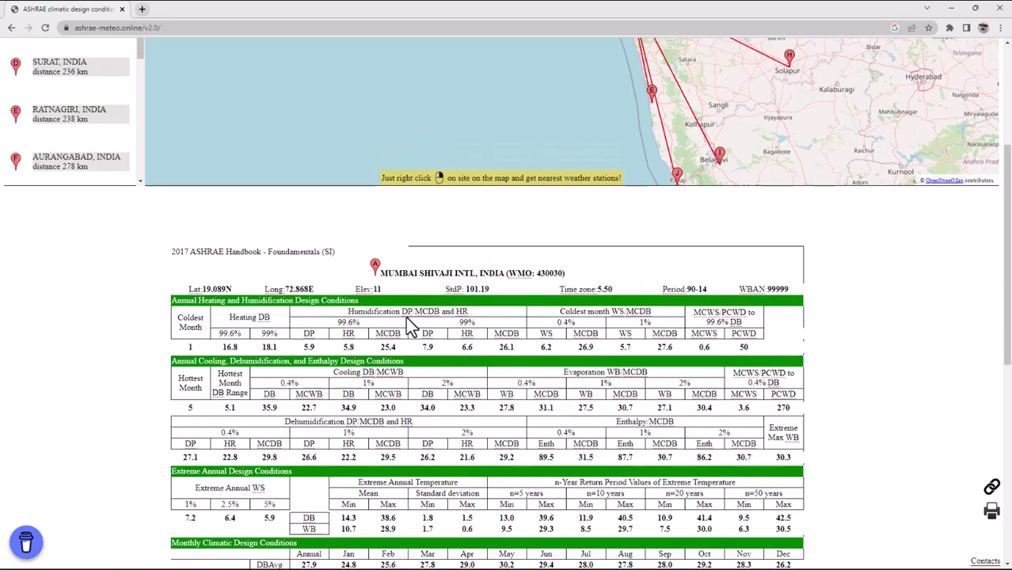
scroll(412, 326, "up", 1)
scroll(185, 343, "down", 2)
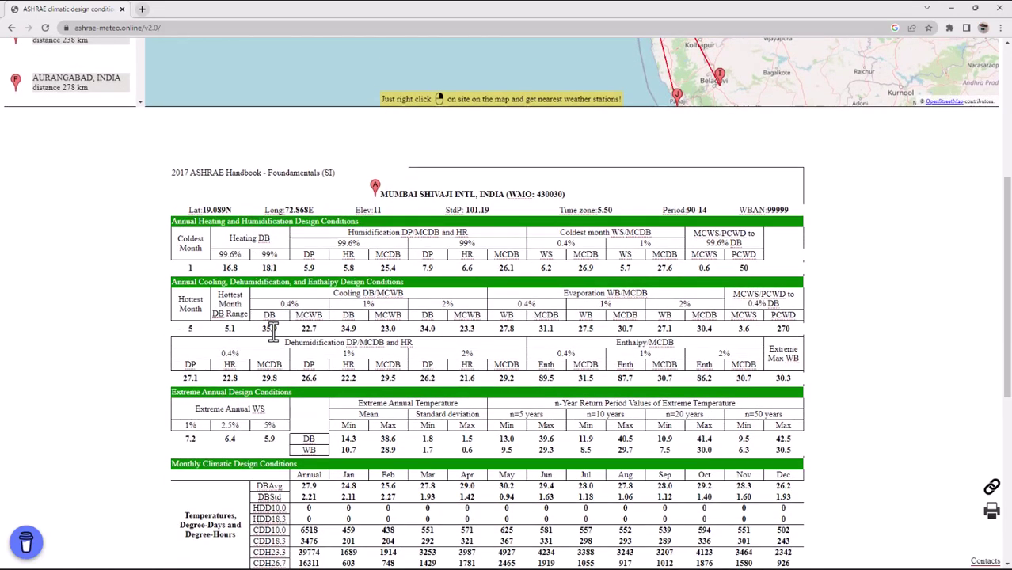
scroll(380, 348, "down", 2)
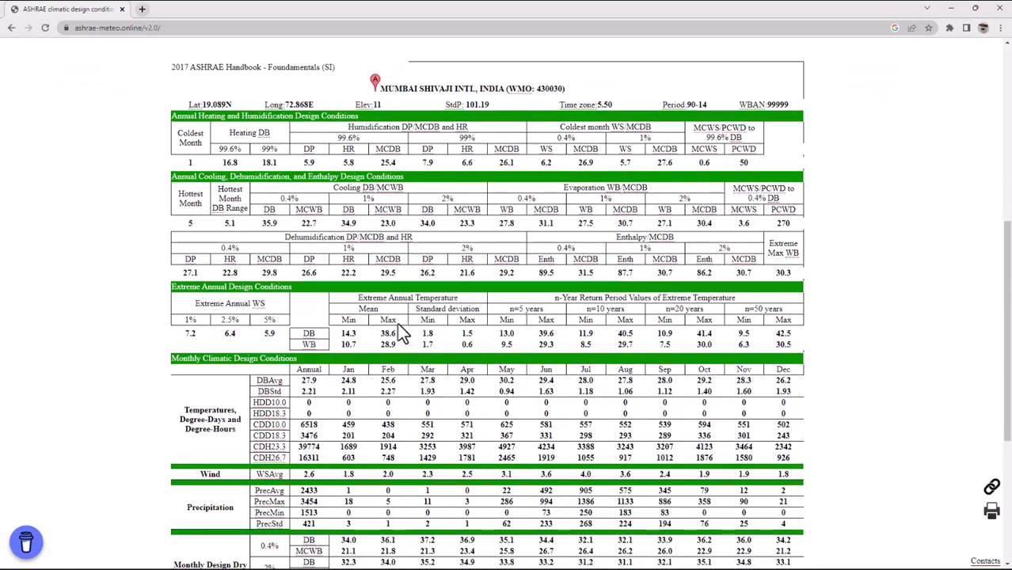
scroll(459, 345, "up", 5)
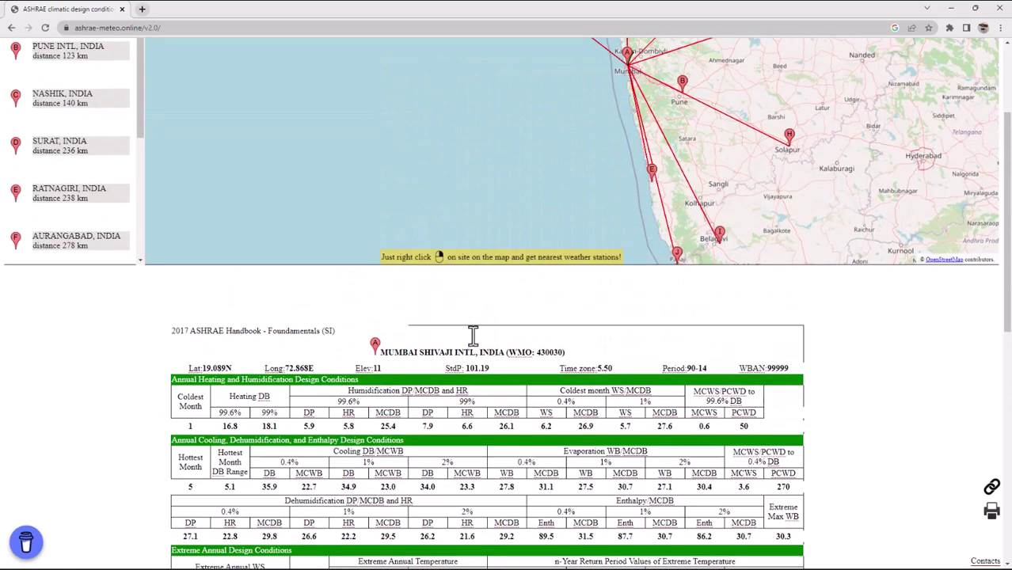
scroll(472, 334, "up", 3)
scroll(462, 293, "up", 1)
scroll(519, 255, "down", 1)
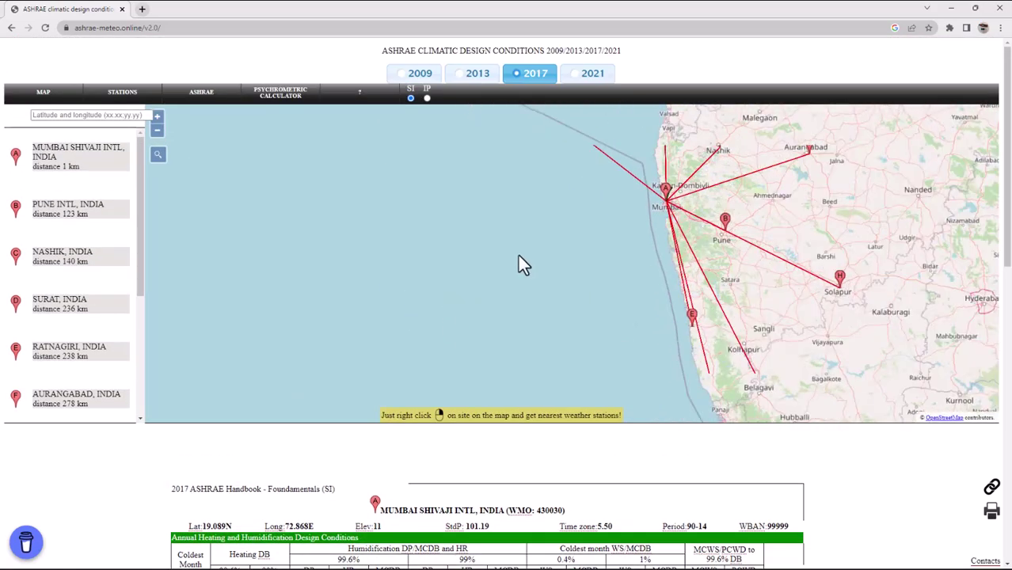
scroll(518, 254, "down", 1)
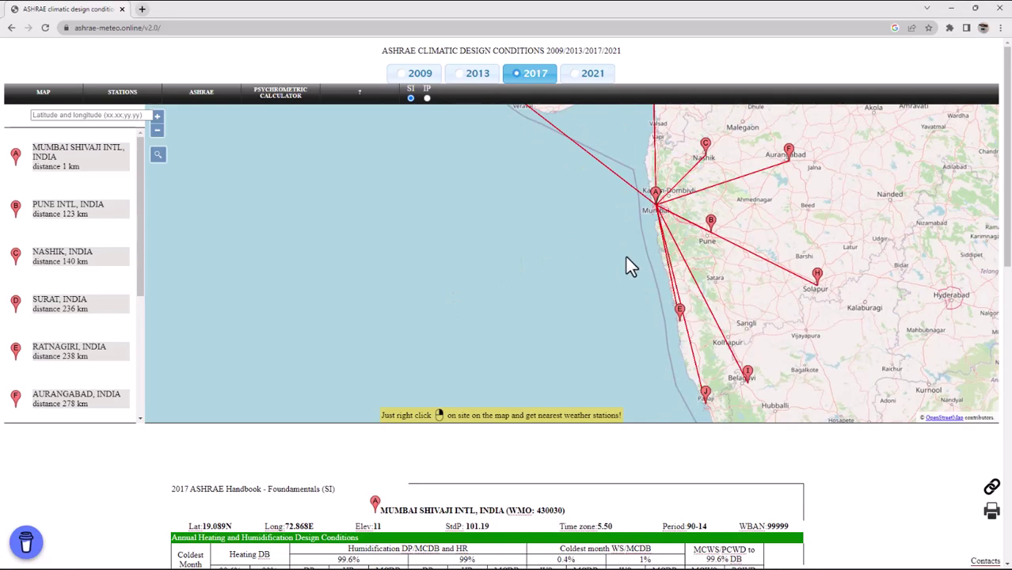
scroll(408, 448, "down", 3)
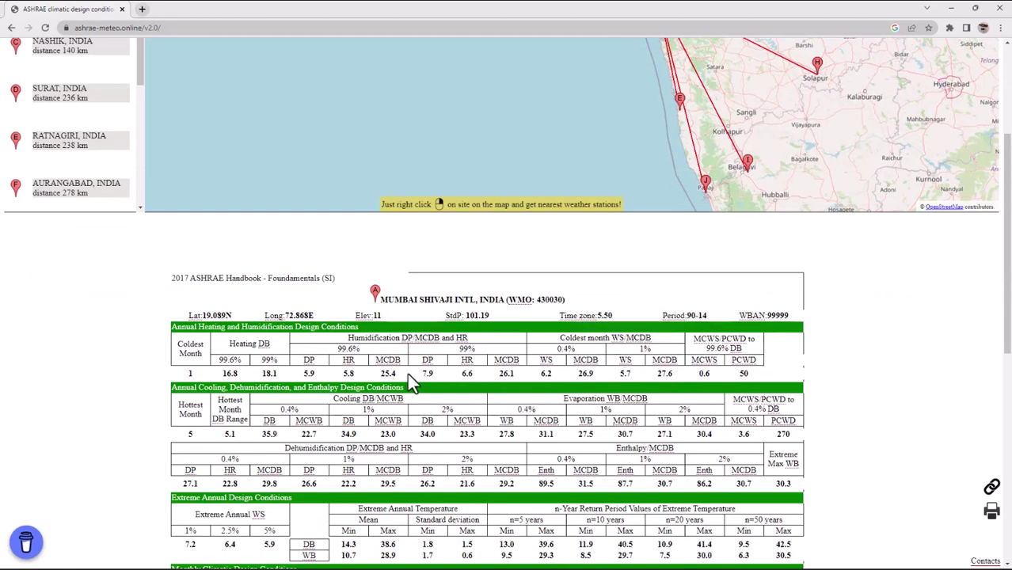
scroll(371, 322, "up", 3)
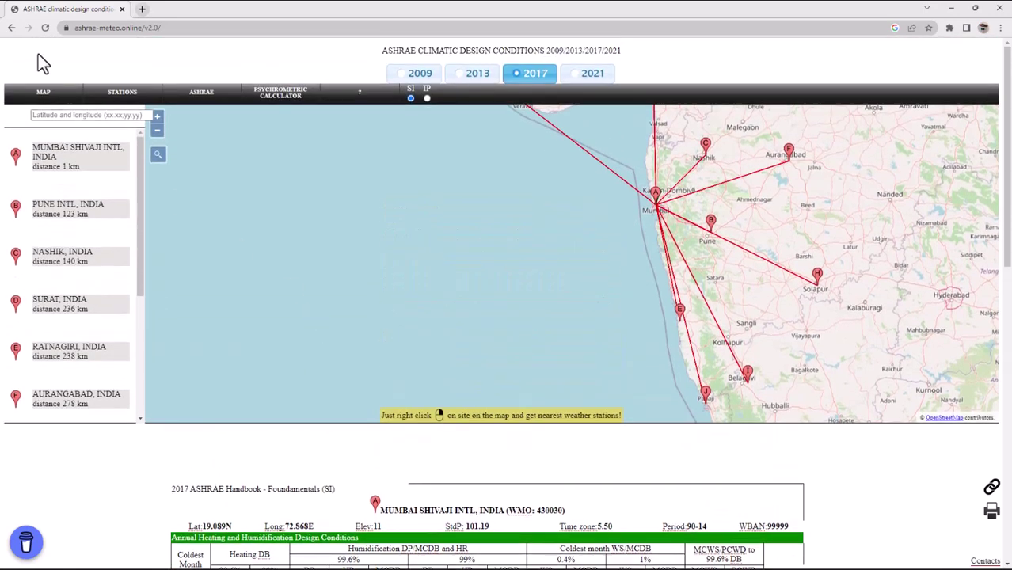
mouse_move(126, 105)
mouse_move(198, 99)
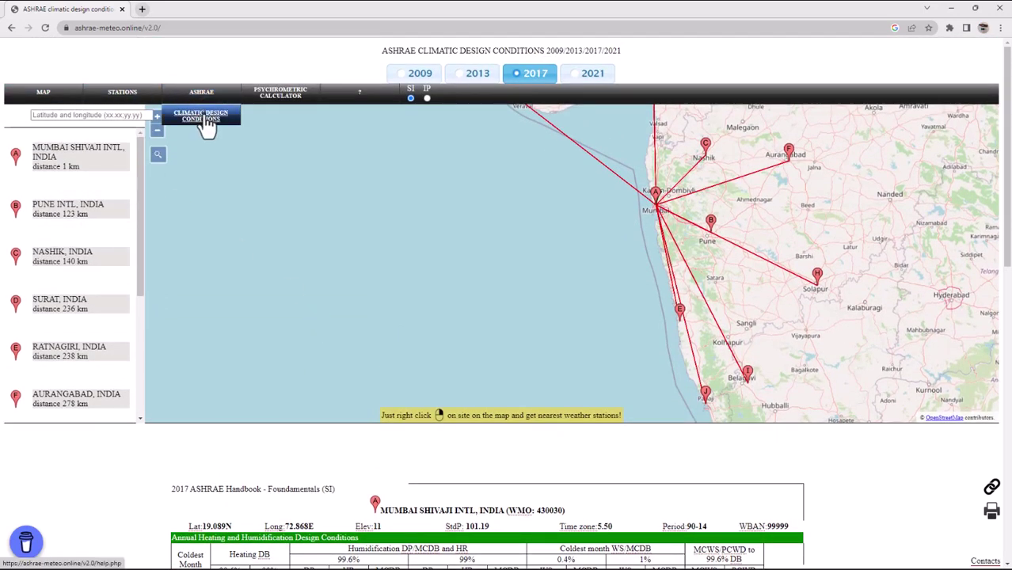
Read the CLIMATIC DESIGN CONDITIONS help page on table fields, then return to the world map.
left_click(206, 123)
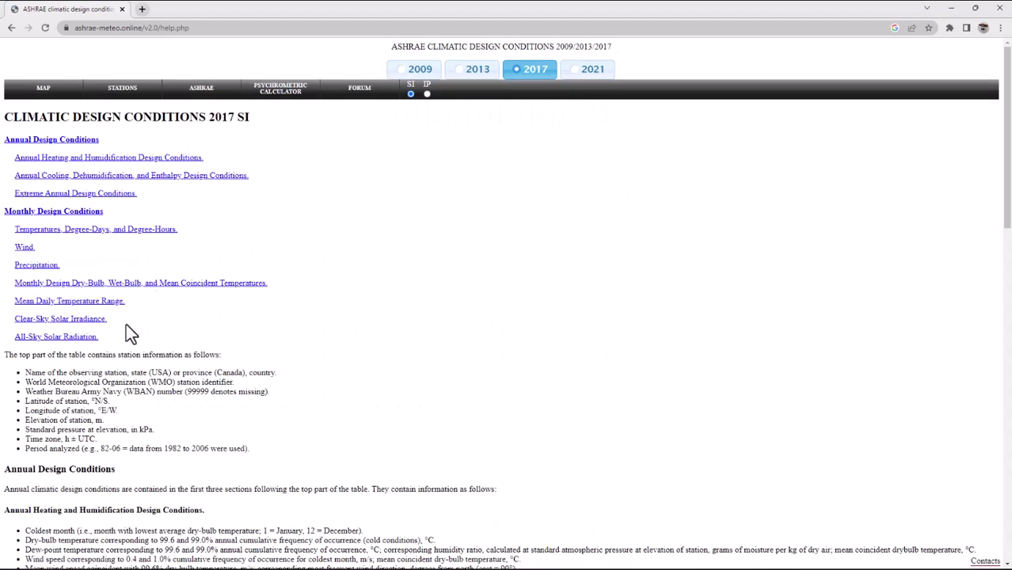
scroll(126, 324, "down", 6)
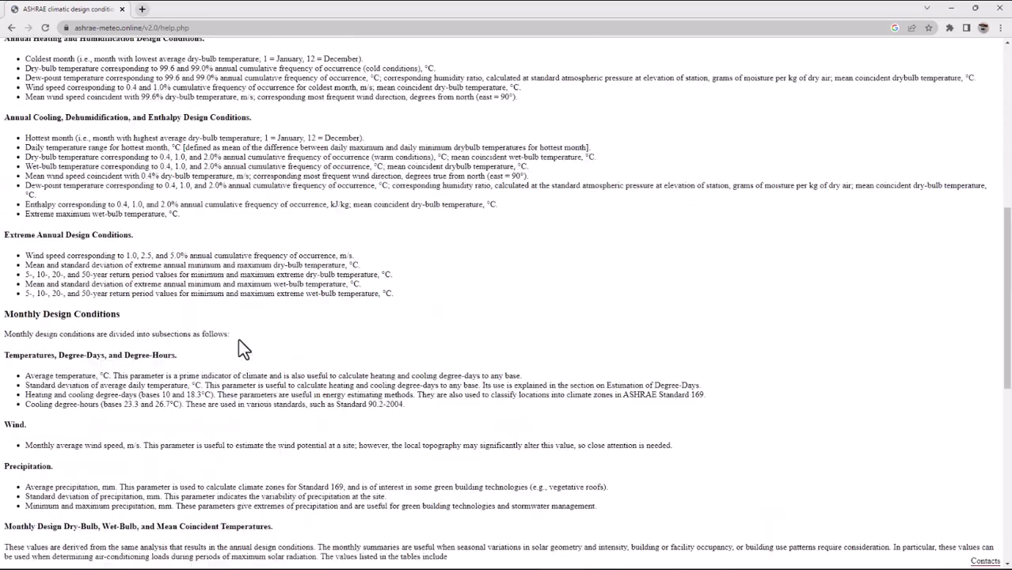
scroll(241, 348, "up", 6)
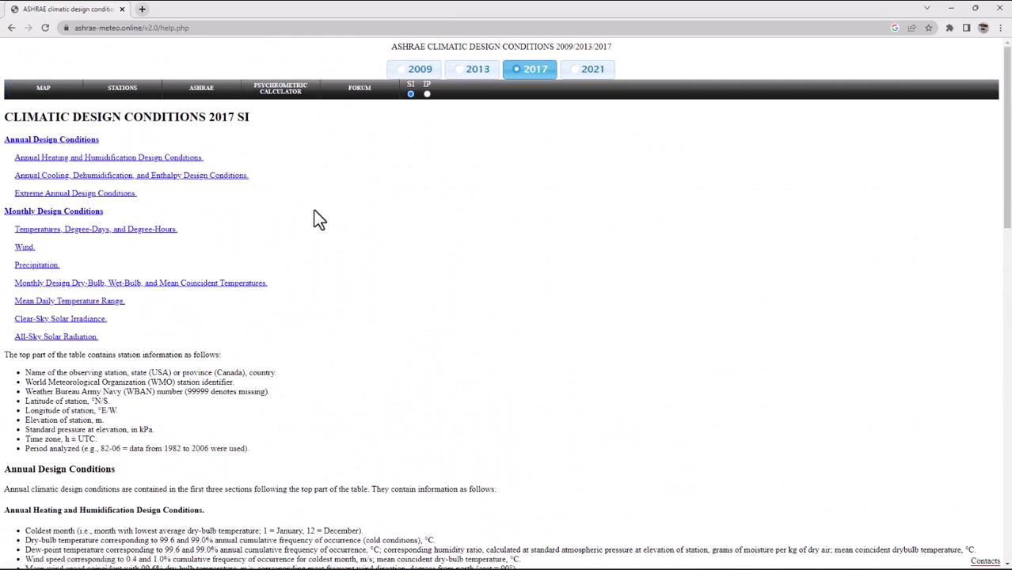
left_click(45, 91)
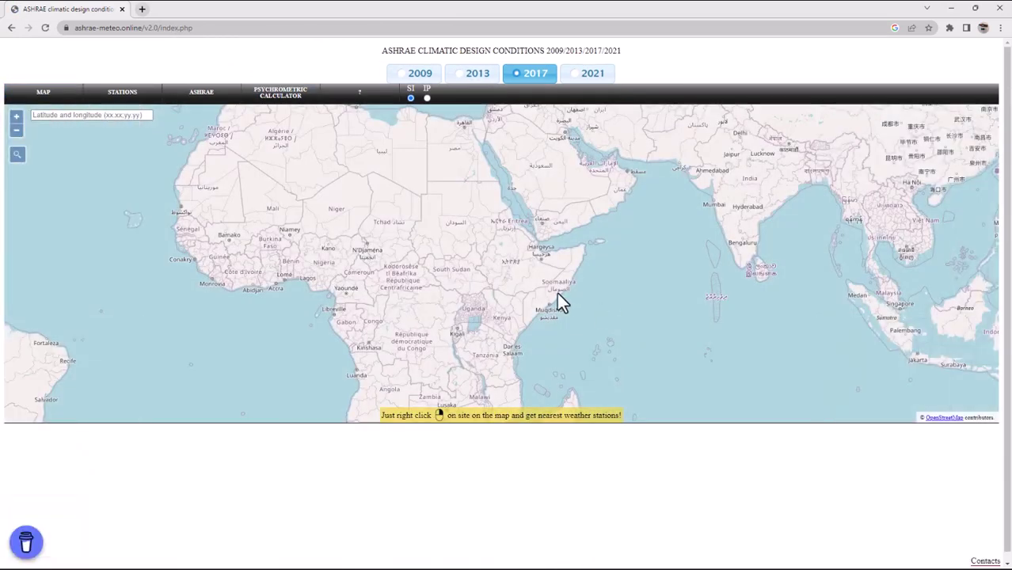